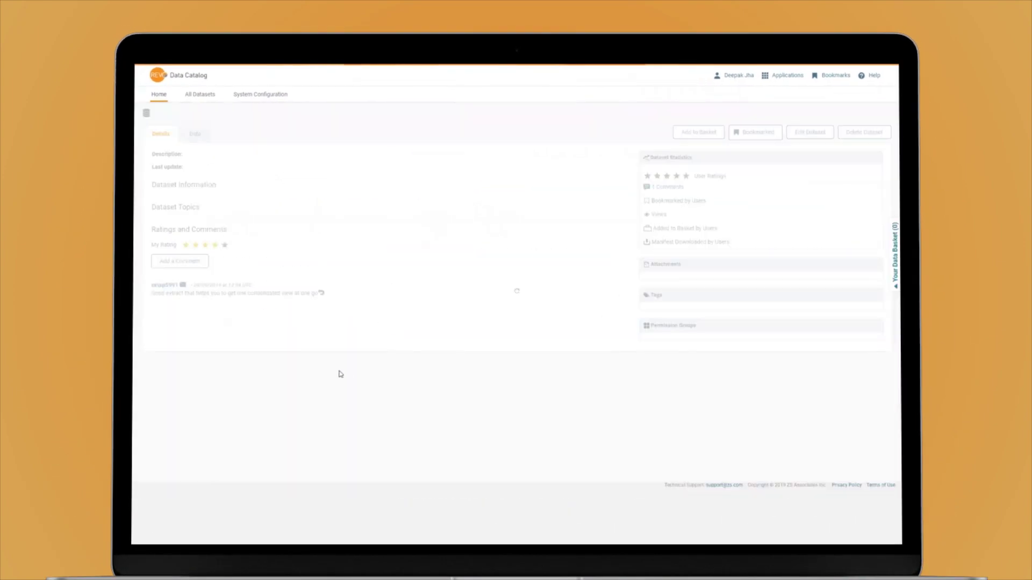
# - Start a comment on the Axanol dataset, discard it, and show the saved bookmarks
pyautogui.click(195, 367)
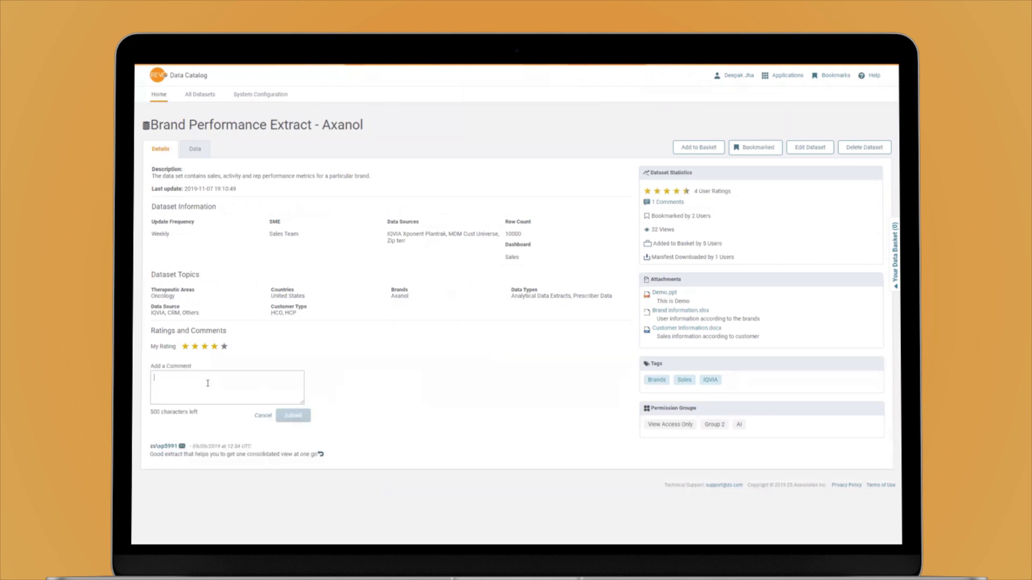
pyautogui.click(263, 417)
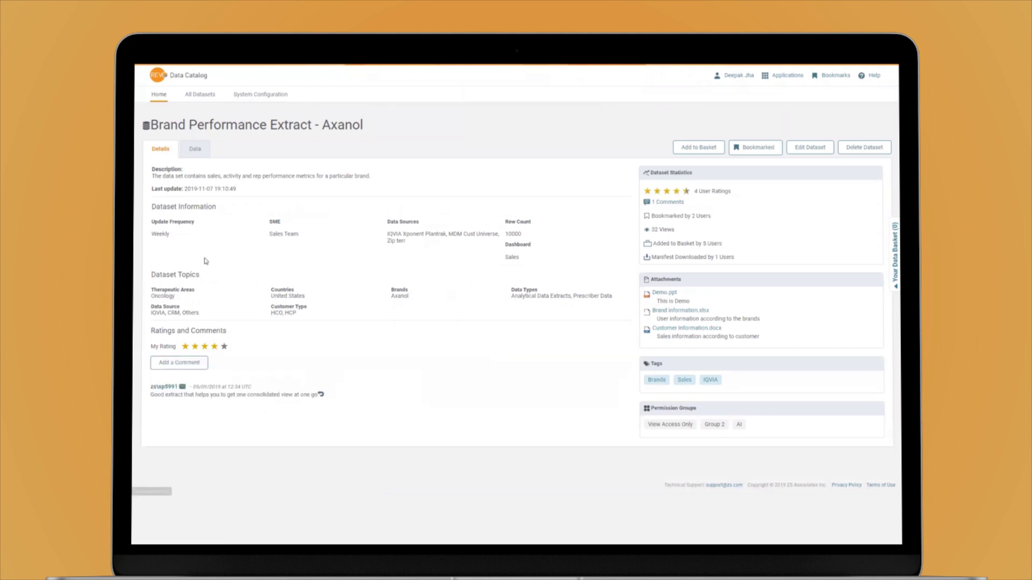
pyautogui.click(837, 75)
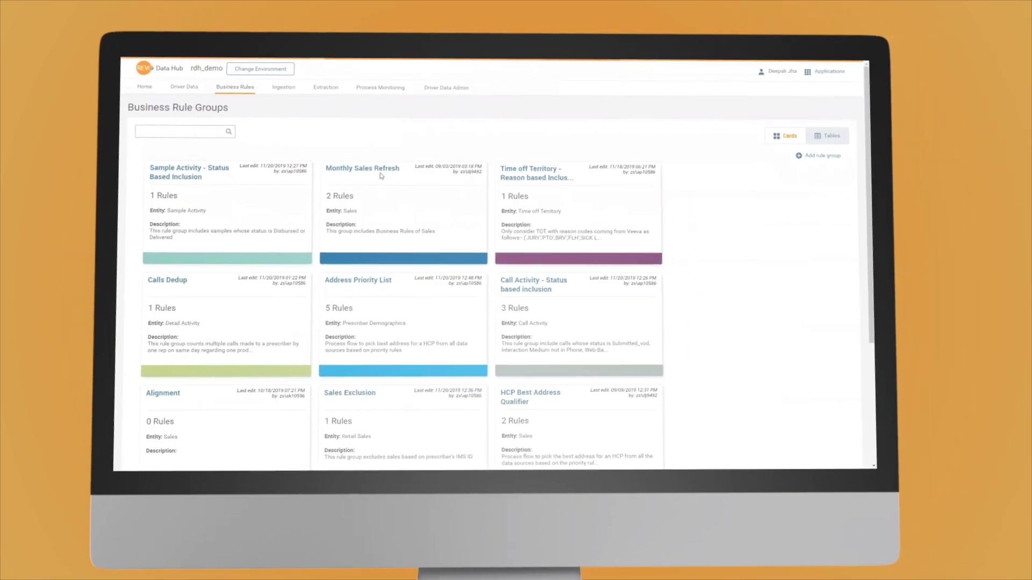
# - Enter the Monthly Sales Refresh business rule group to reach the Override negative Sales rule
pyautogui.click(381, 171)
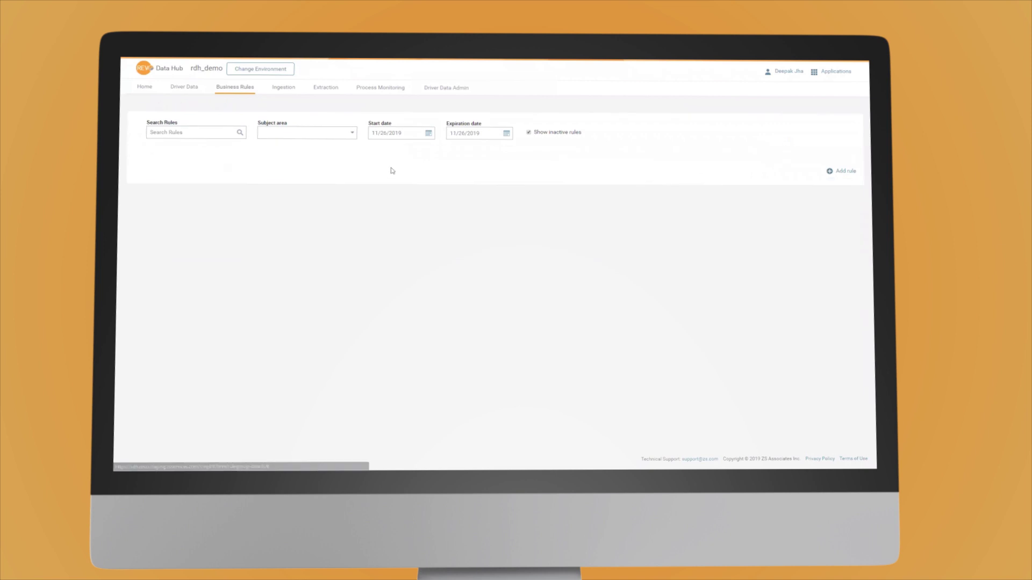